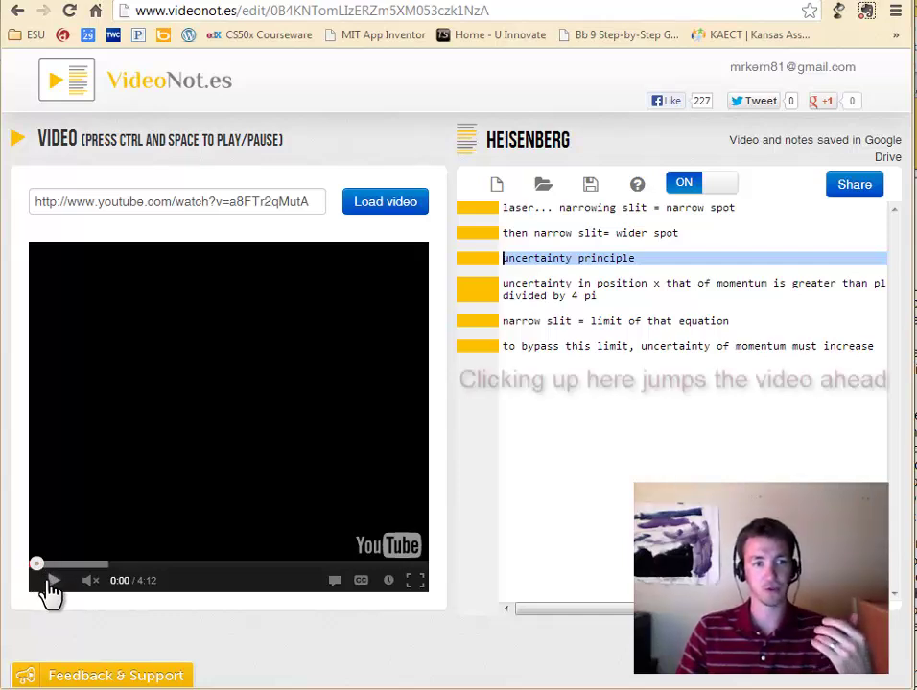
- Play the Heisenberg video and jump between timestamped notes, ending at 'then narrow slit'
click(48, 581)
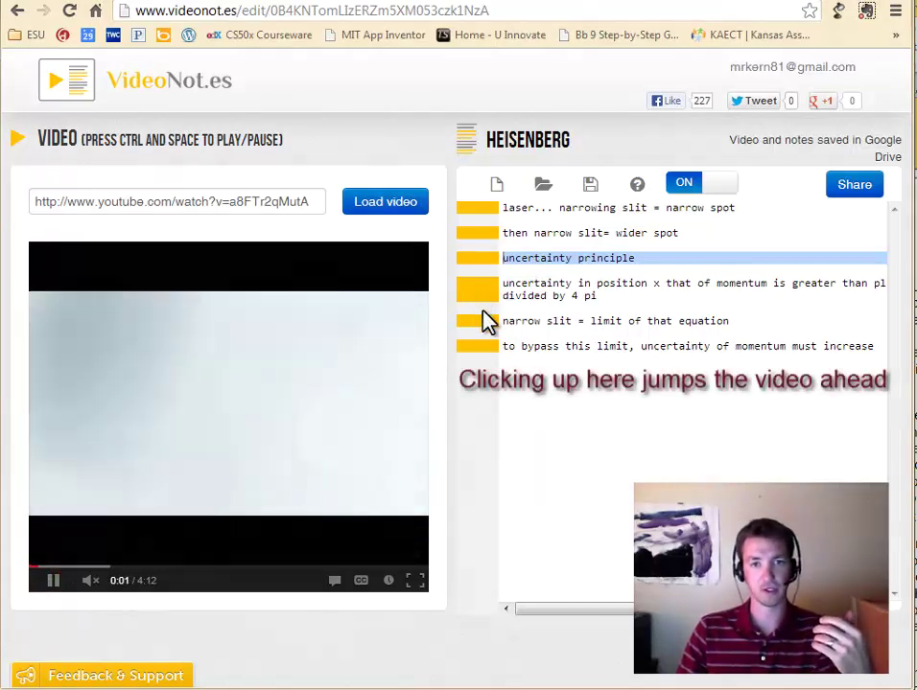
click(482, 290)
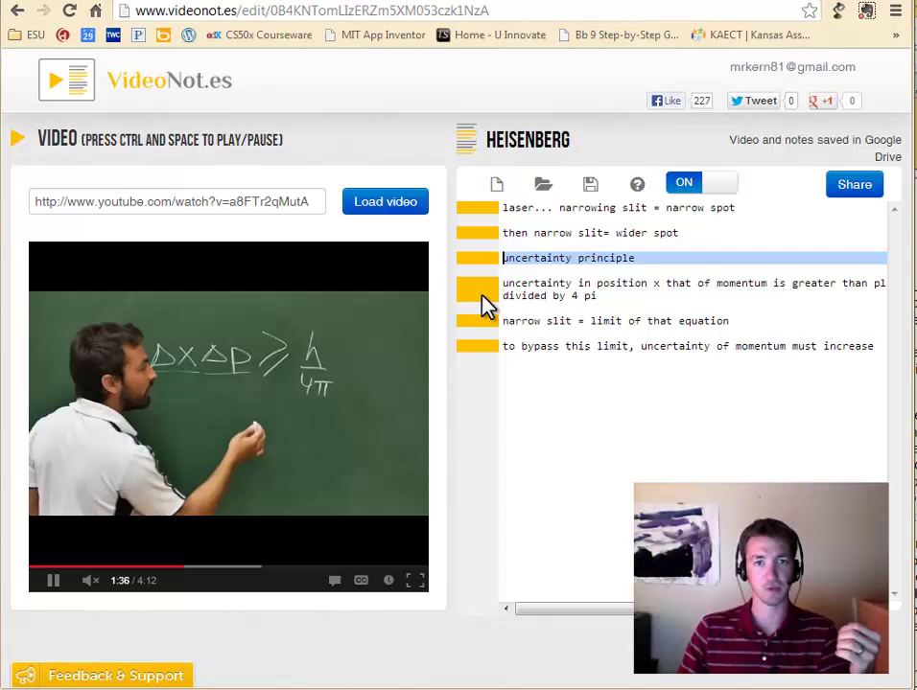
click(479, 242)
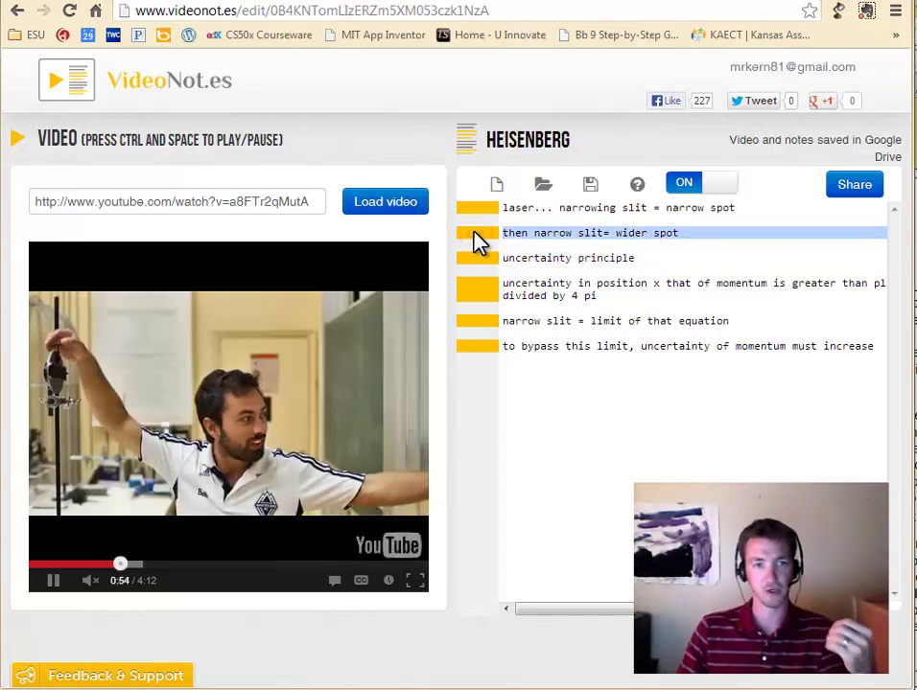
- Add a new line 'sdADAdad' after 'then narrow slit= wider spot' and pause the video
click(707, 241)
key(Return)
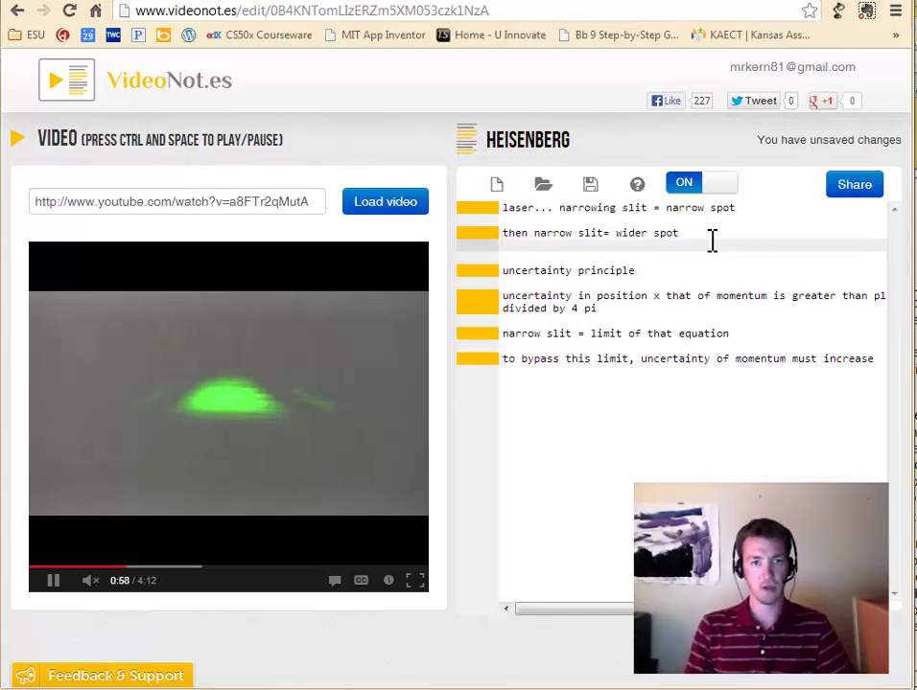
text(sdADAdad)
key(Return)
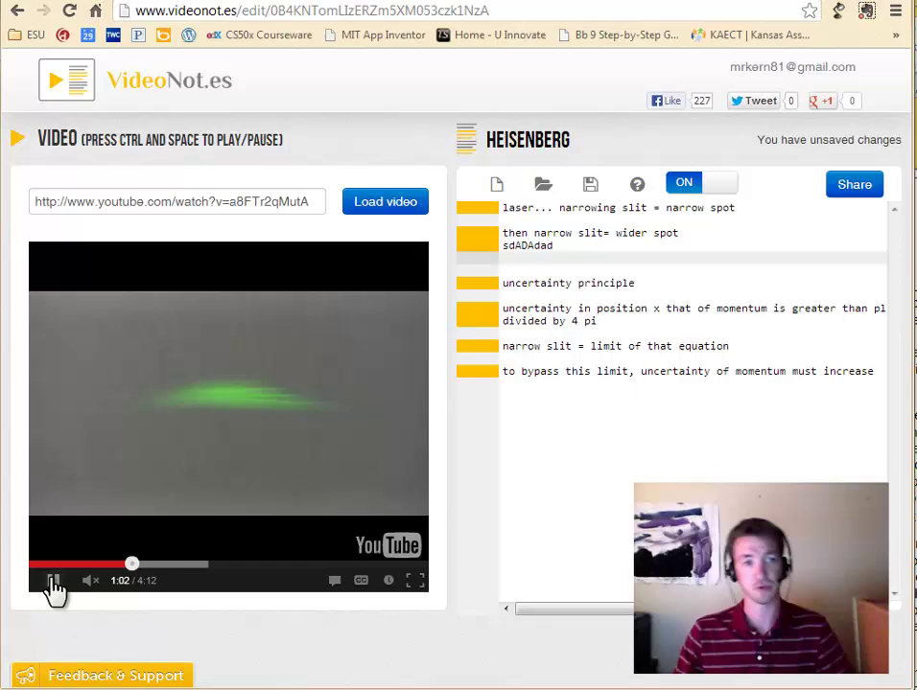
click(53, 580)
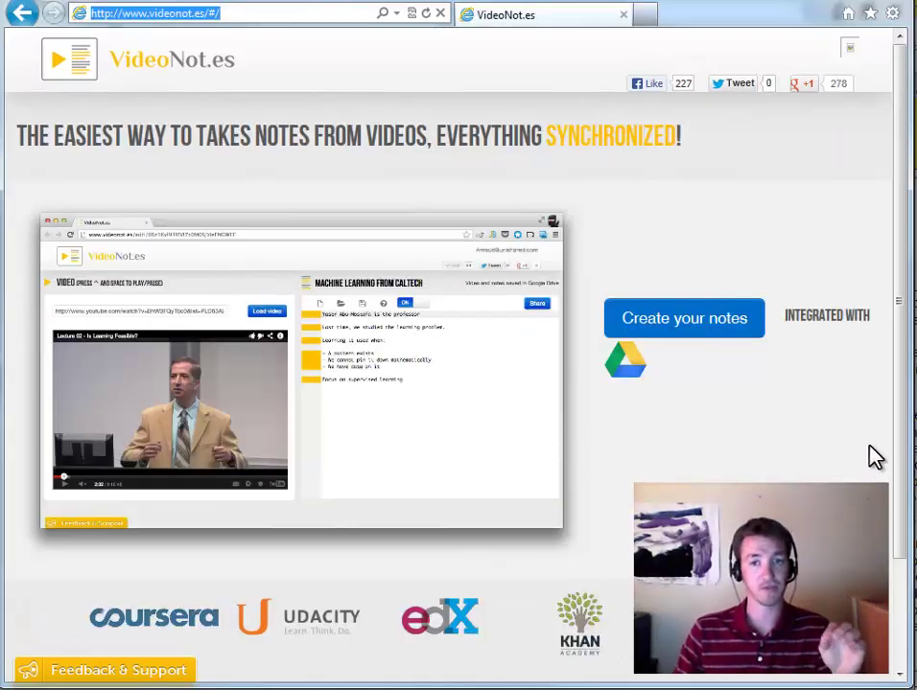
- Scroll the videonot.es home page to its note-creation offer
drag(902, 388, 901, 403)
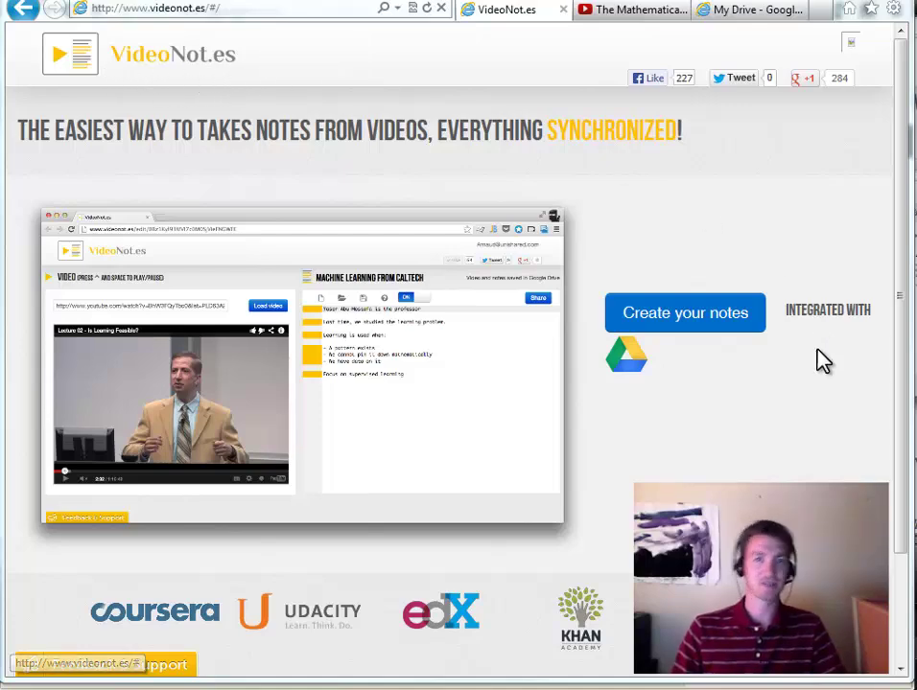
- Create a blank Untitled Notes document with 'Create your notes'
click(678, 314)
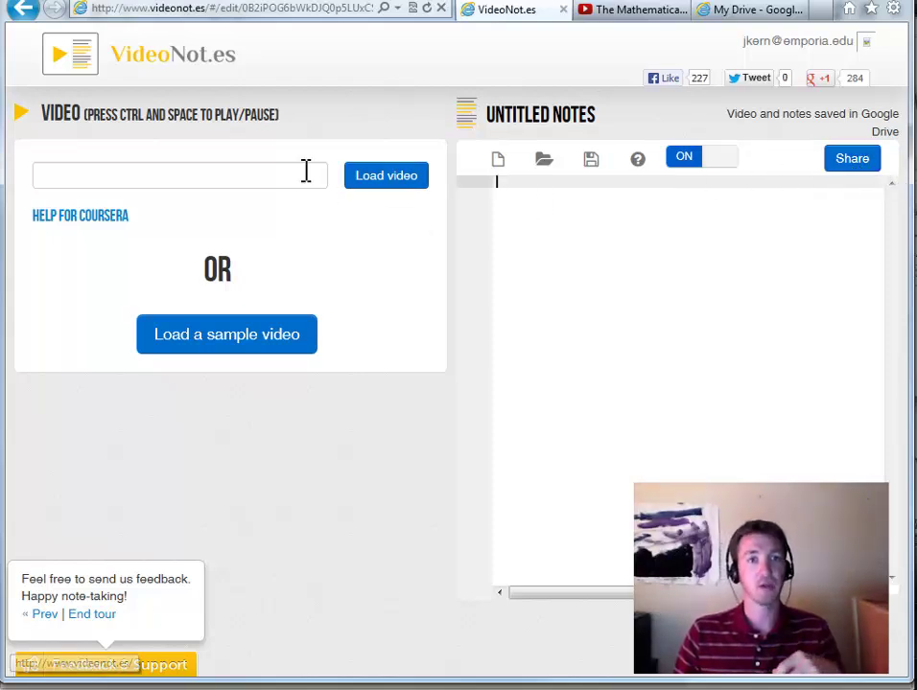
- Copy the M.C. Escher YouTube URL and load that video into the notes
click(599, 13)
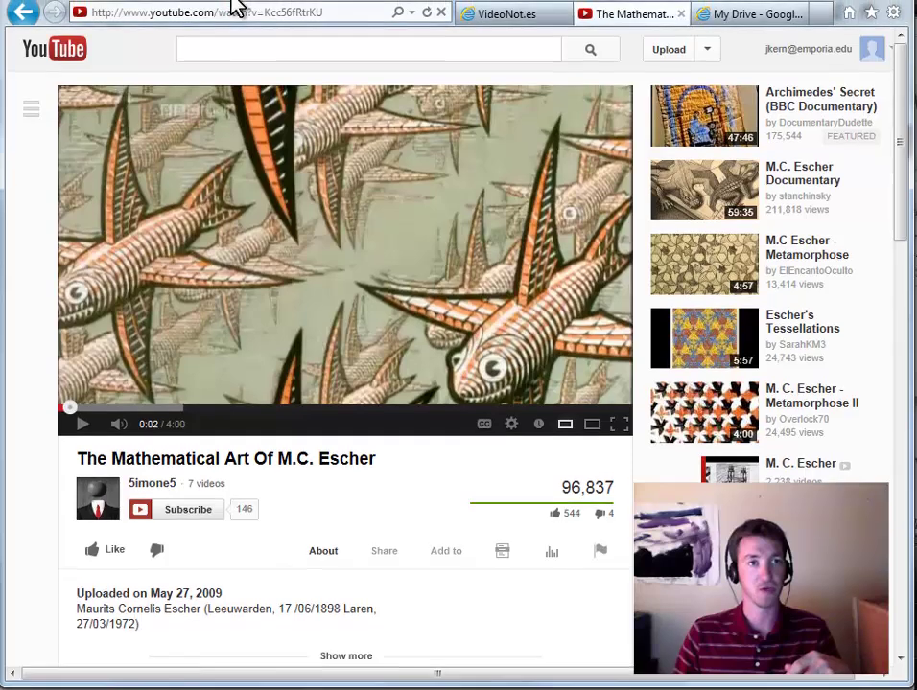
click(212, 13)
right_click(212, 15)
click(261, 76)
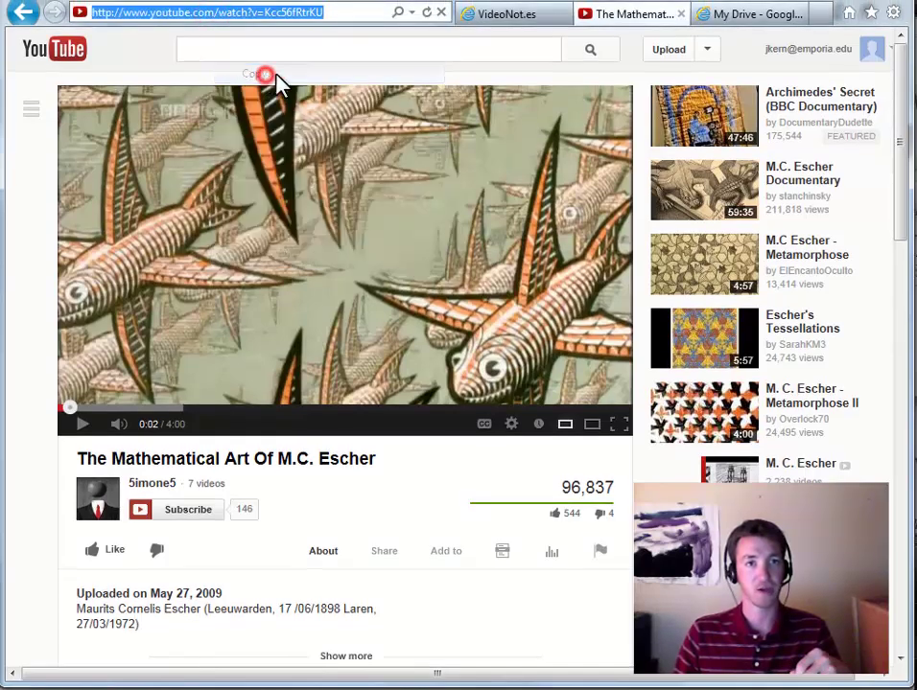
click(495, 21)
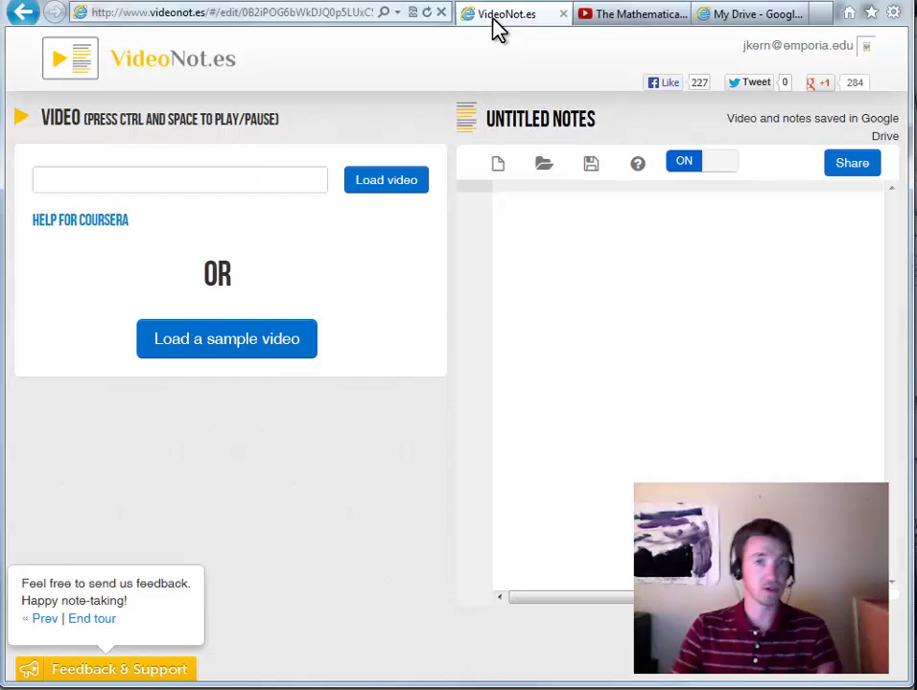
click(265, 176)
right_click(264, 176)
click(305, 255)
click(382, 190)
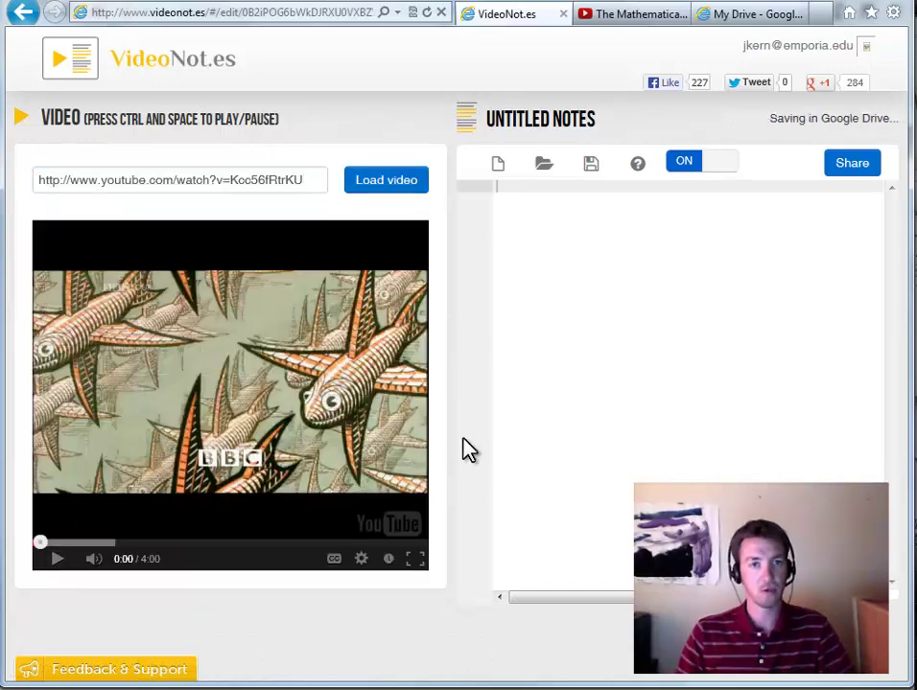
- Rename the notes from 'Untitled notes' to 'esher notes'
click(541, 123)
drag(327, 190, 86, 206)
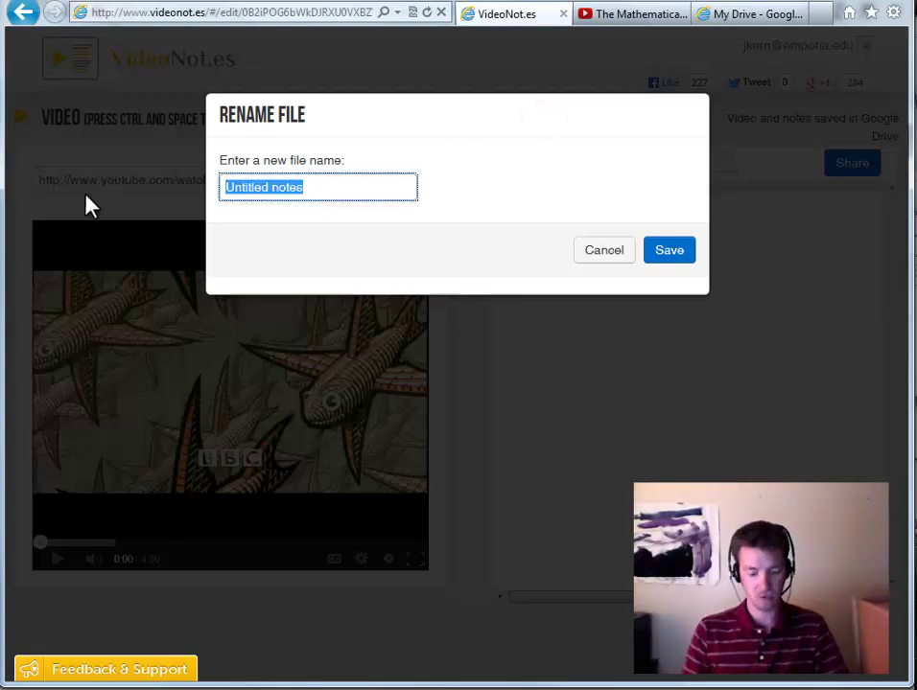
text(esher notes)
click(669, 250)
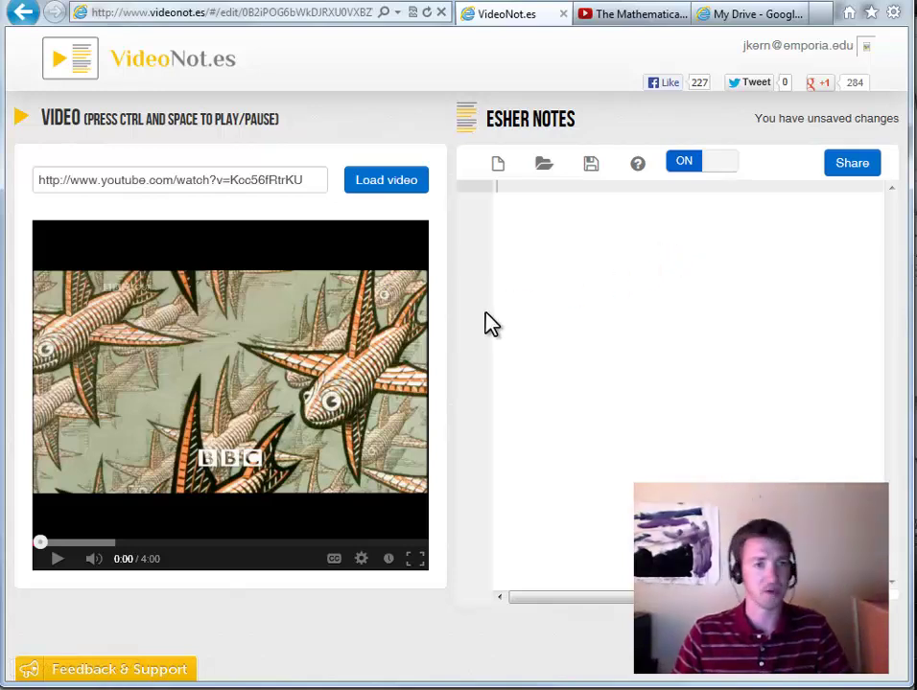
- Play the Escher video muted and type three timestamped 'notes' lines as it runs
click(58, 560)
click(92, 561)
click(533, 207)
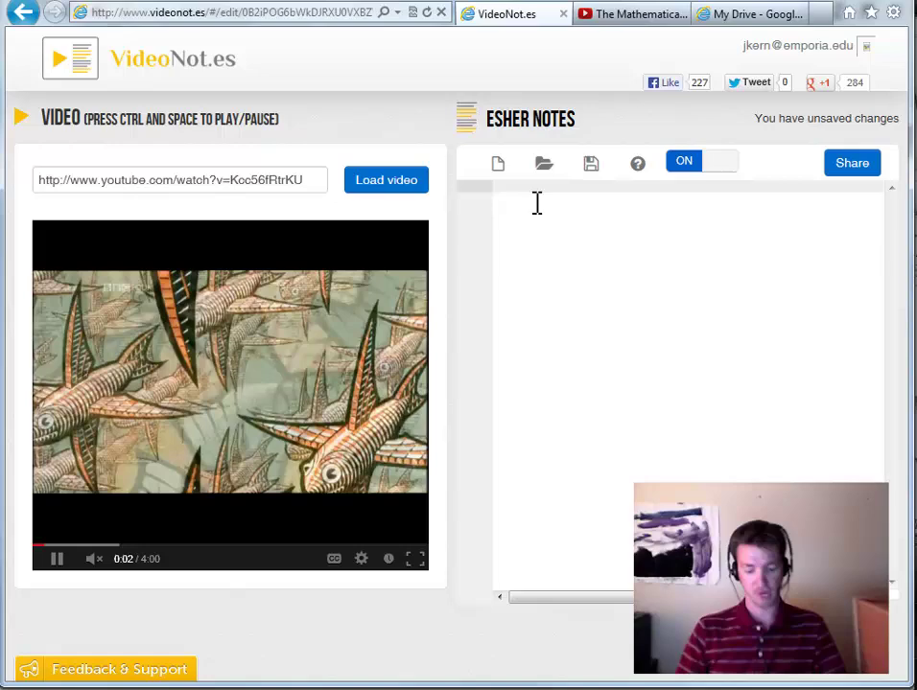
text(notes)
key(Return)
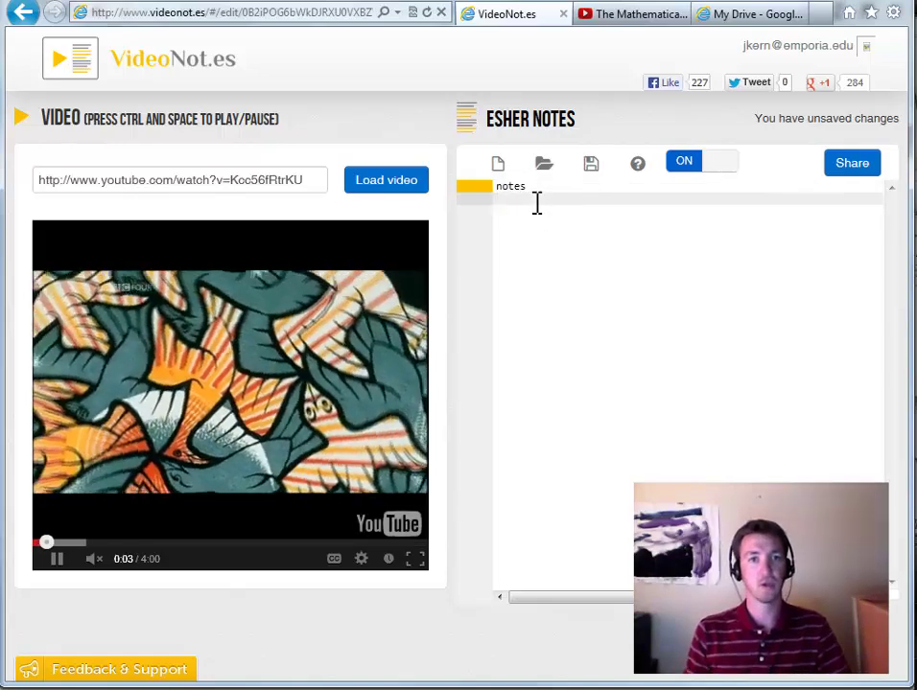
key(Return)
text(notes)
key(Return)
key(Return)
key(Return)
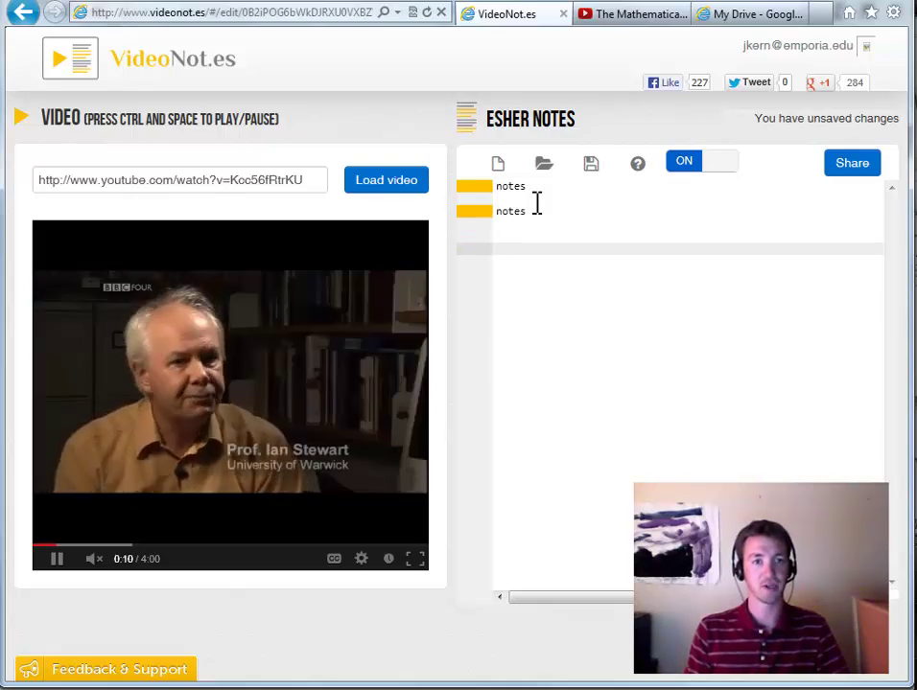
click(126, 545)
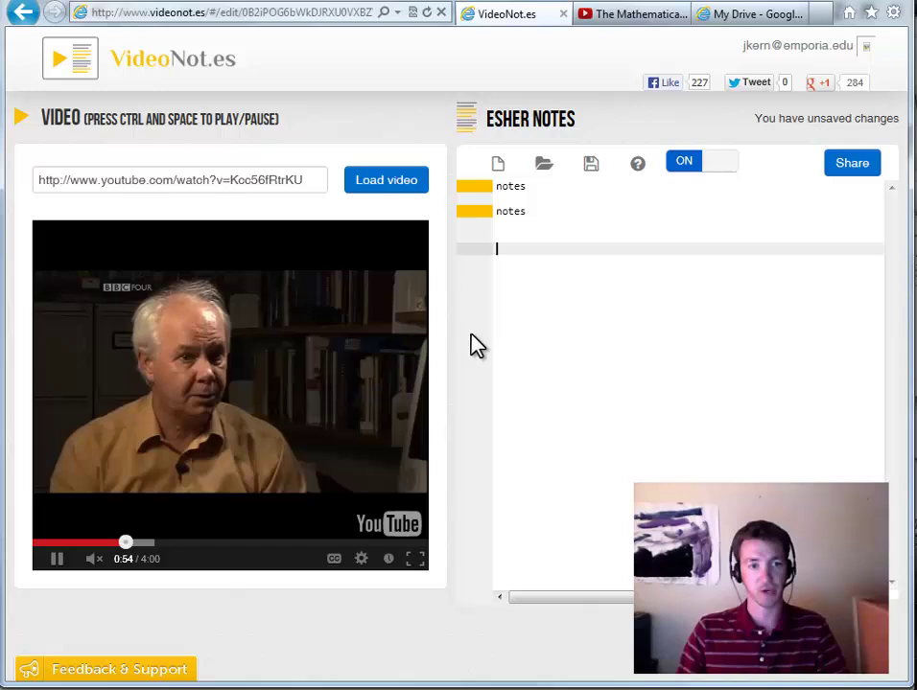
click(526, 260)
text(notes)
key(Return)
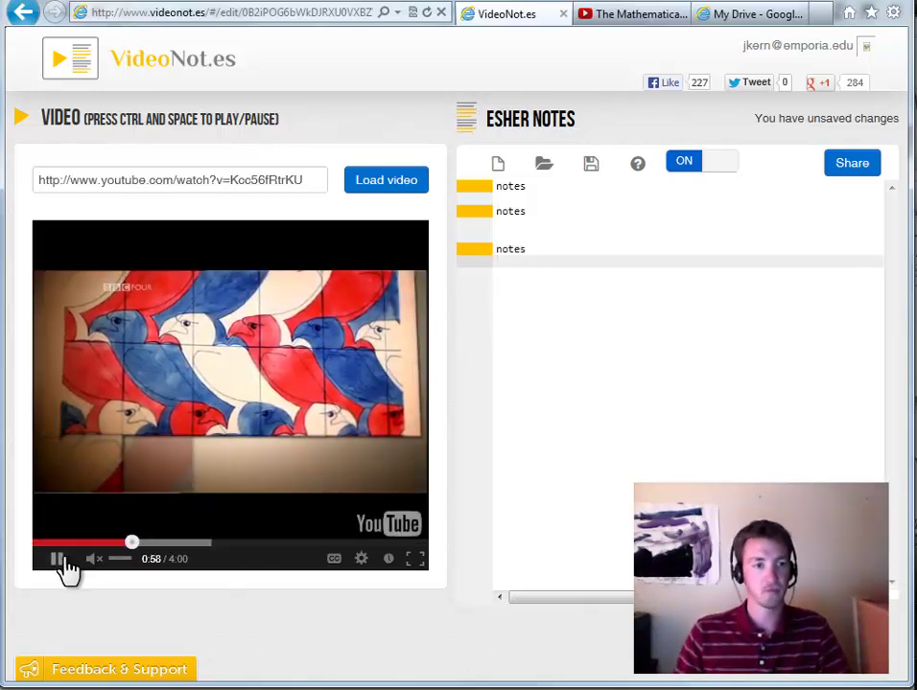
- Pause the video and jump to each of the three notes' timestamps
click(57, 558)
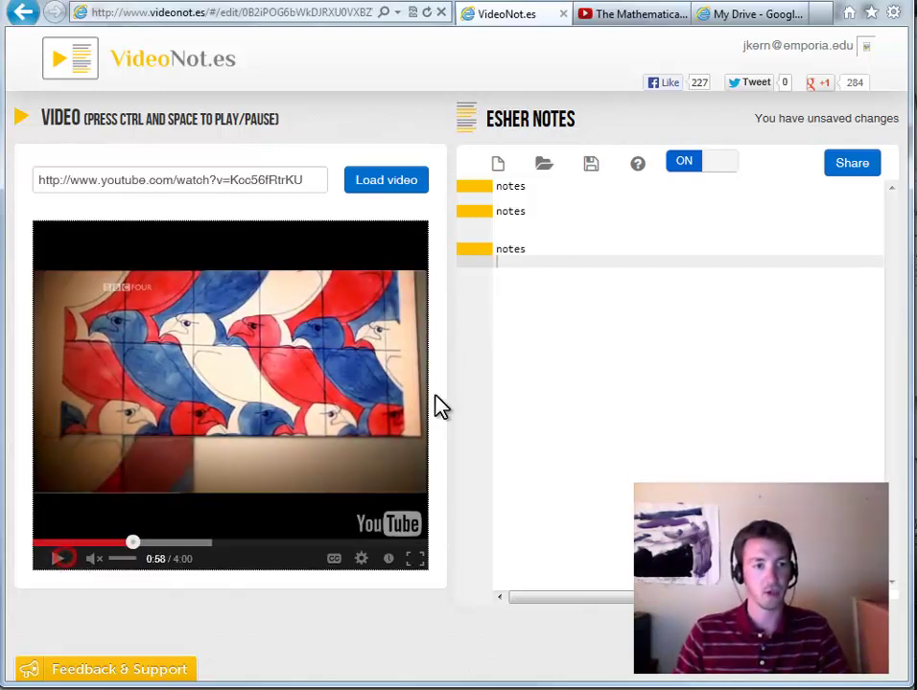
click(476, 194)
click(472, 212)
click(473, 249)
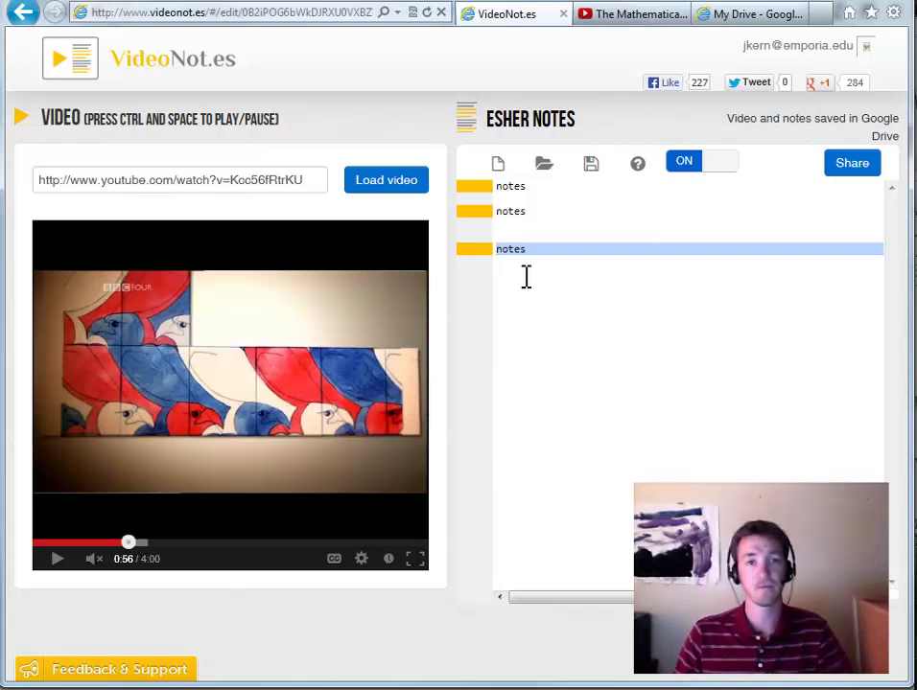
- Delete the second 'notes' entry and save the notes to Google Drive
double_click(510, 211)
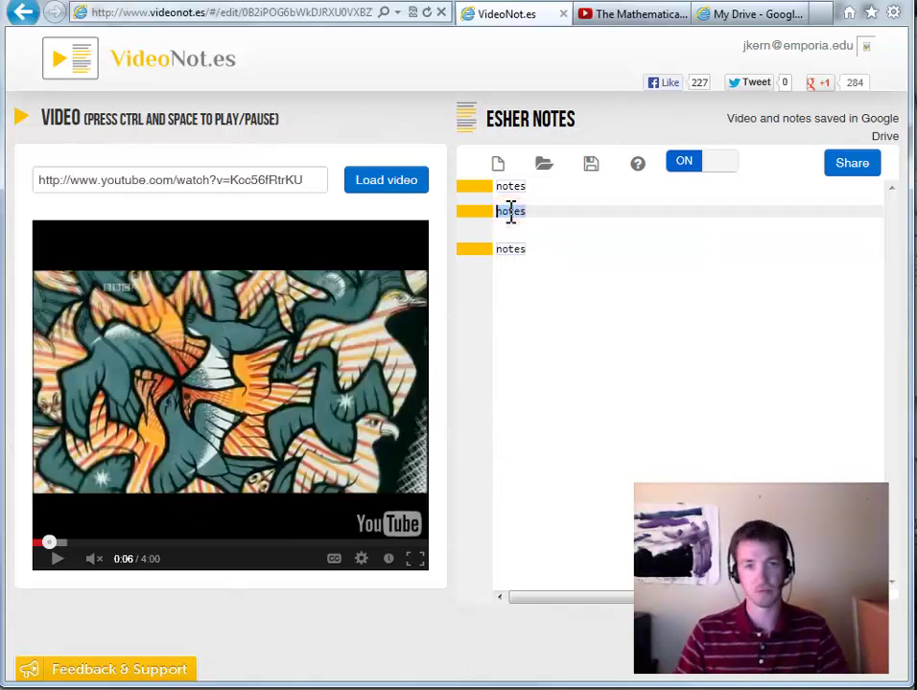
key(BackSpace)
click(548, 357)
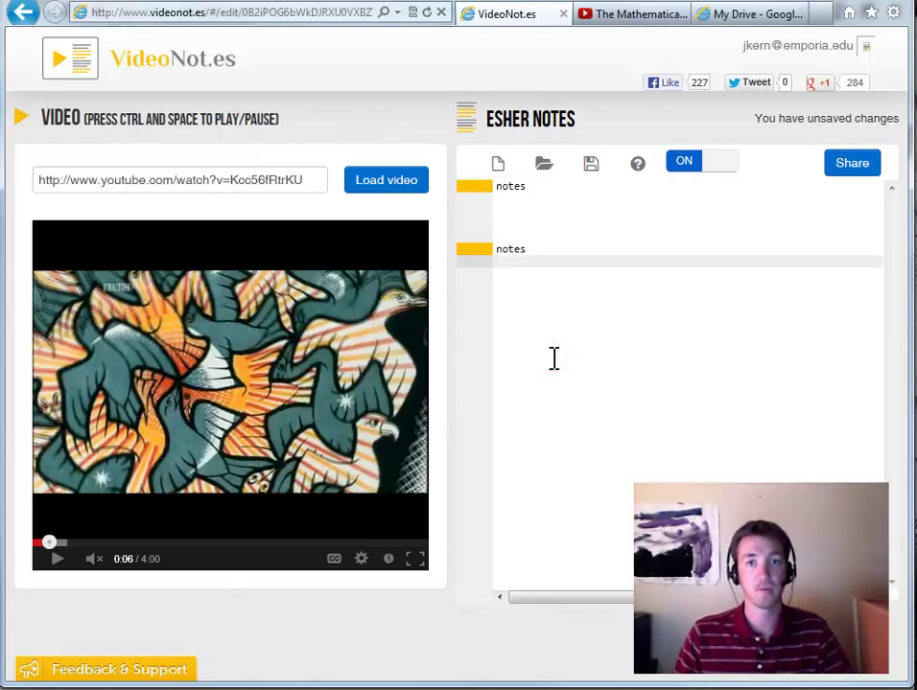
click(592, 165)
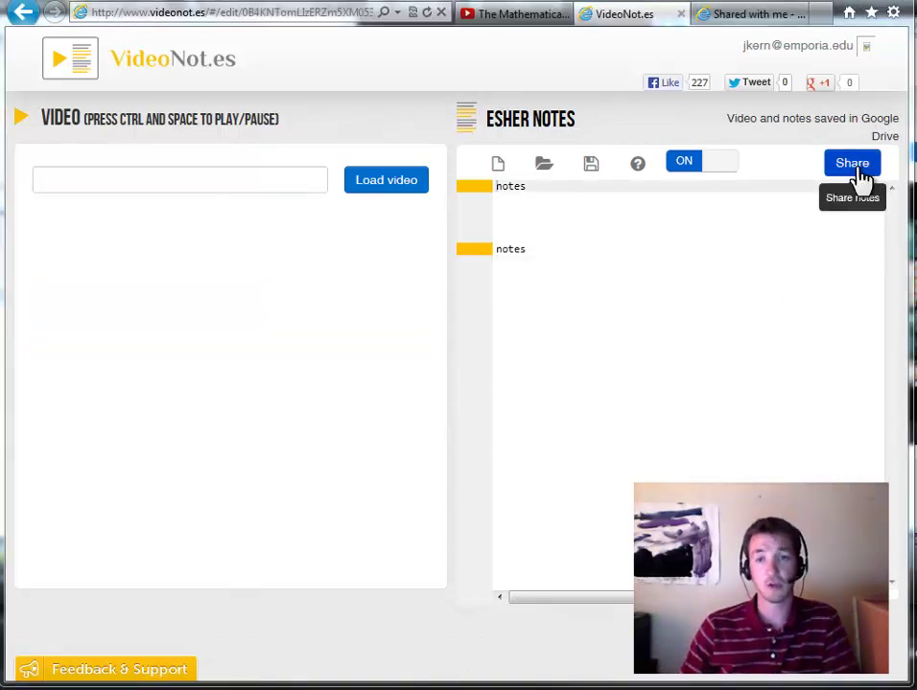
- Confirm Esher Notes sharing: anyone with the link can view, plus one viewer collaborator
click(856, 170)
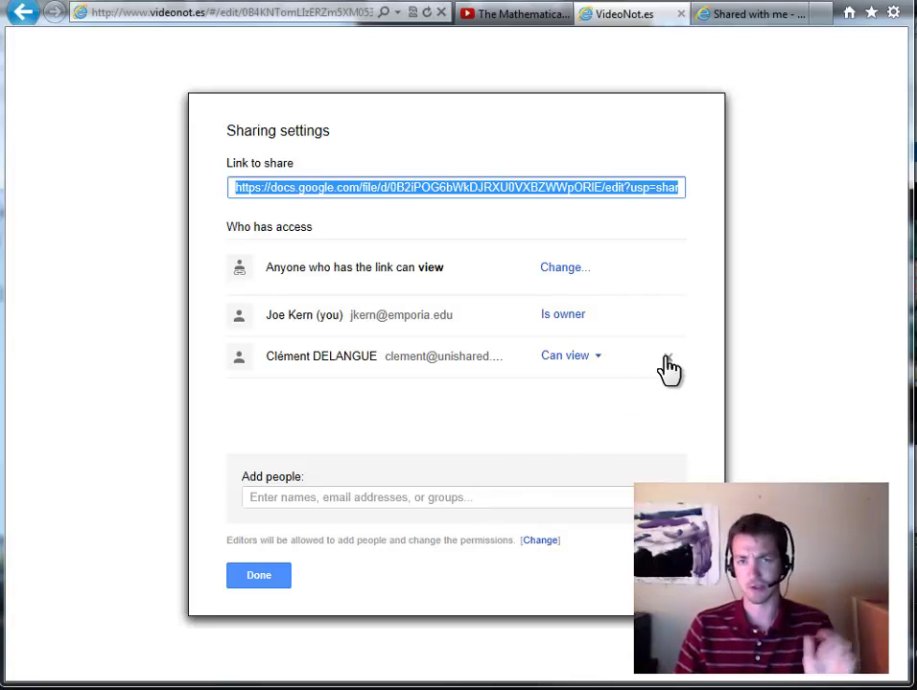
click(259, 575)
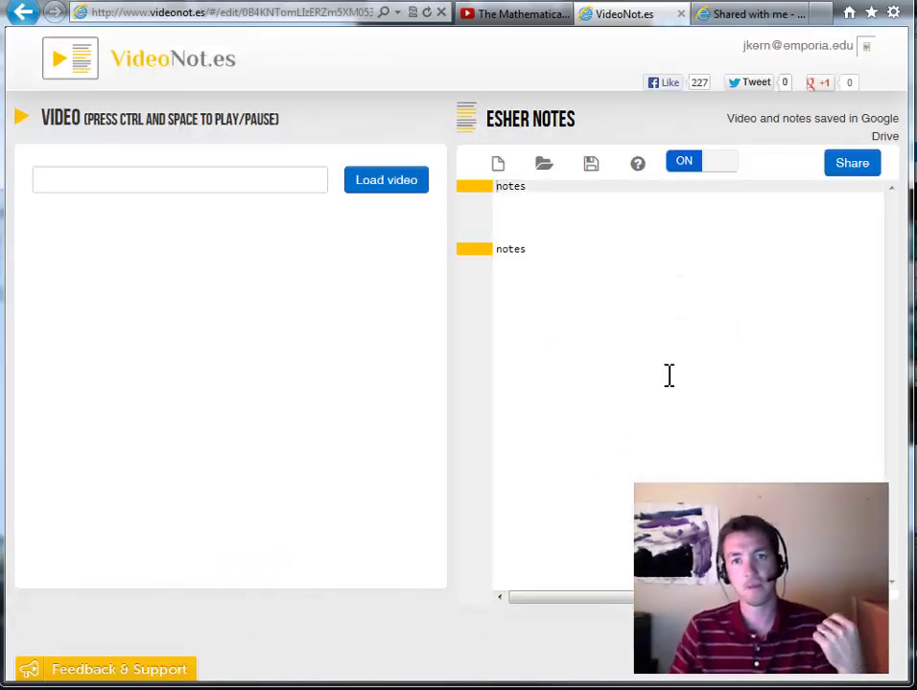
click(544, 168)
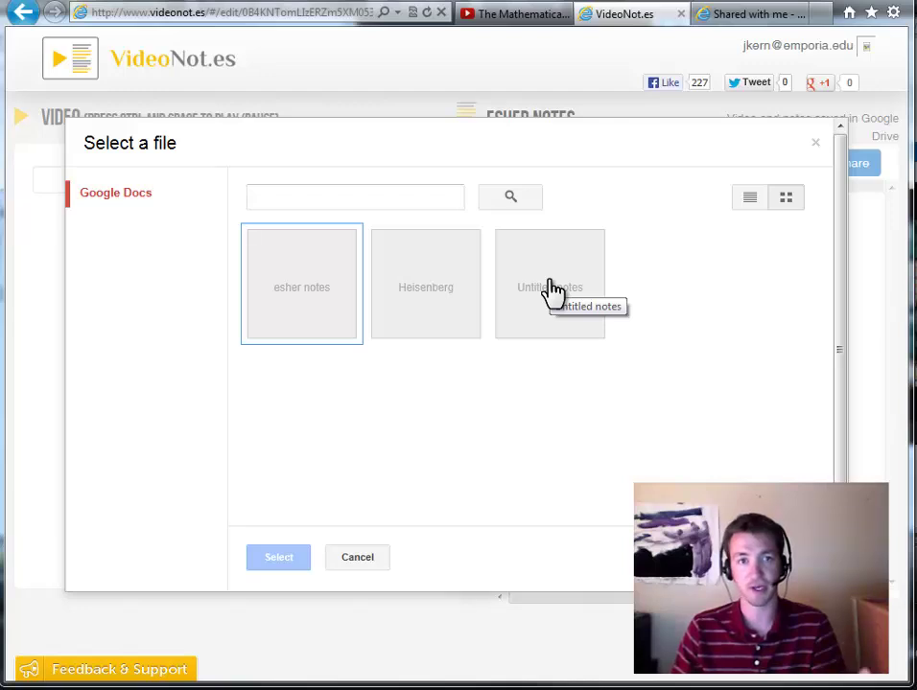
double_click(414, 314)
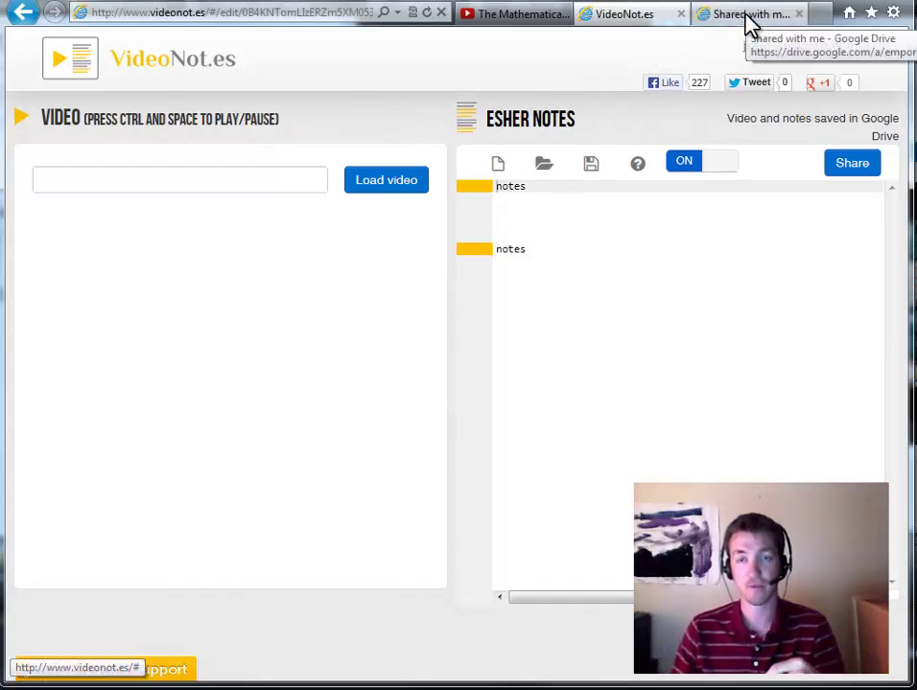
- In My Drive, select all six Untitled notes files and move them to Trash
key(ctrl+Tab)
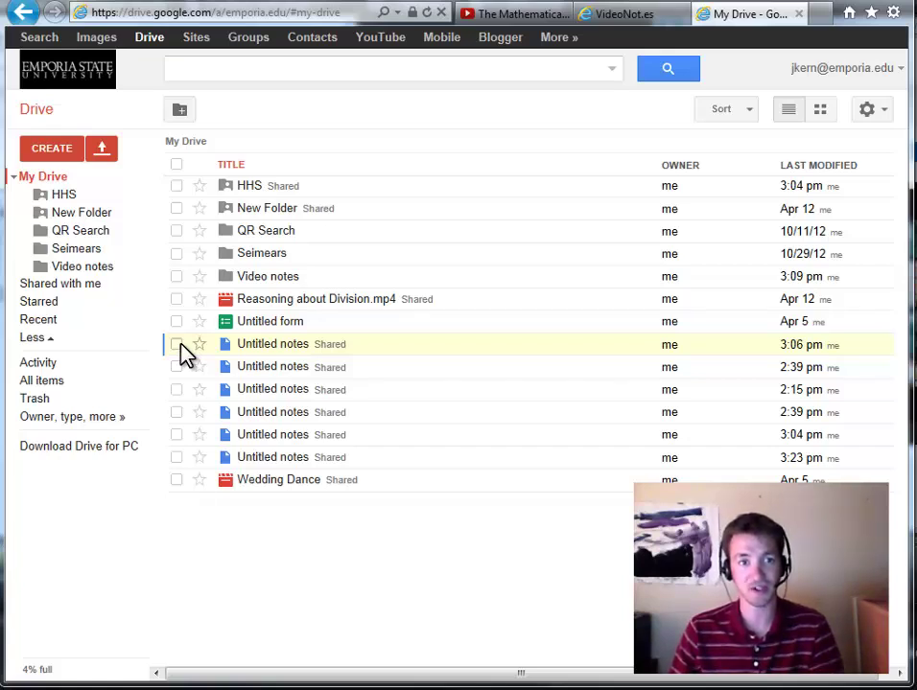
click(177, 344)
click(176, 367)
click(176, 389)
click(176, 413)
click(177, 434)
click(177, 457)
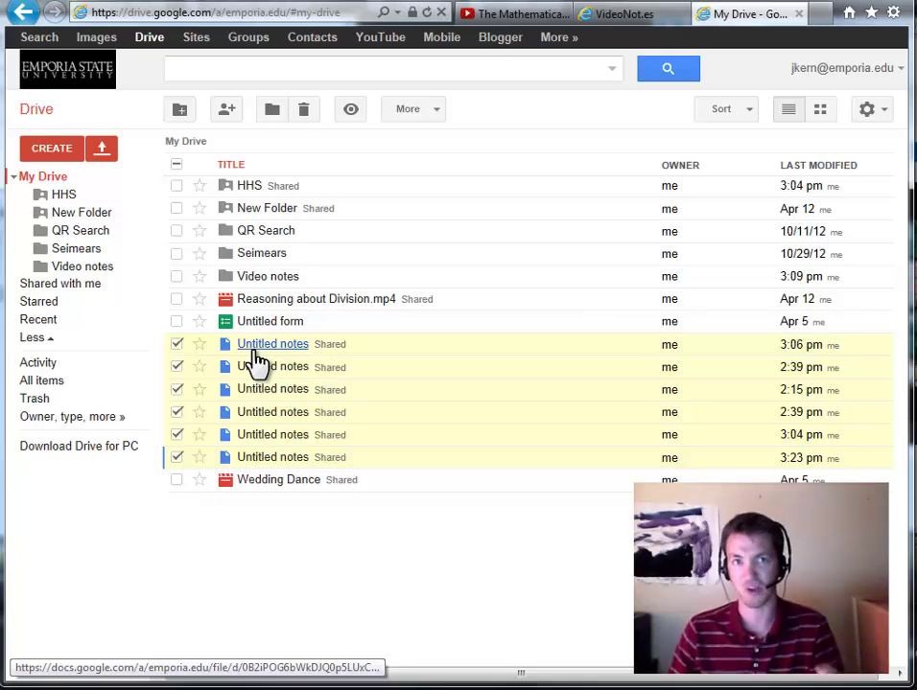
click(304, 108)
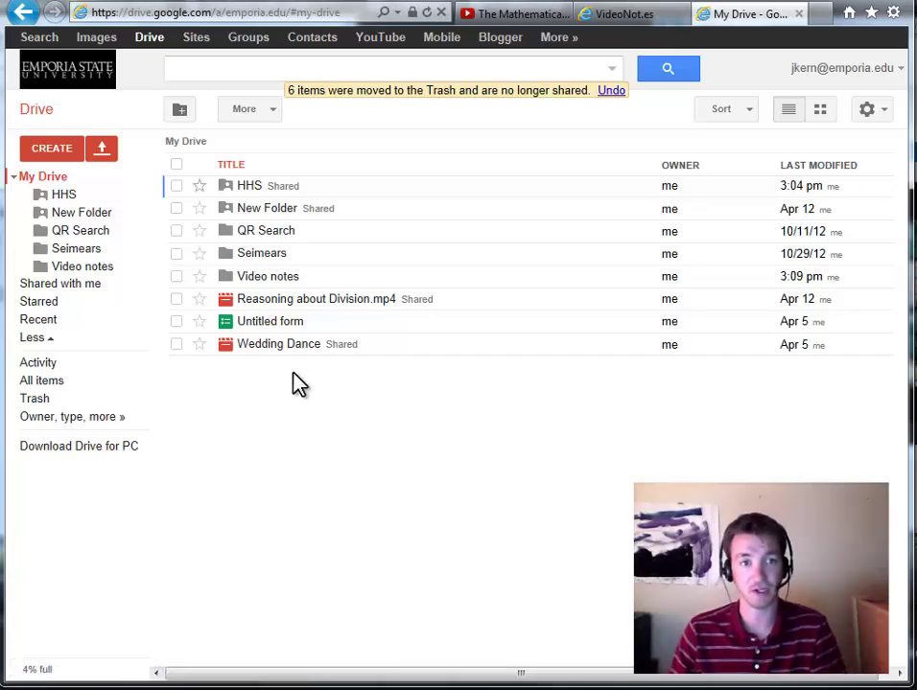
- Move Wedding Dance into the Video notes folder and select esher notes inside it
drag(284, 347, 265, 283)
click(268, 279)
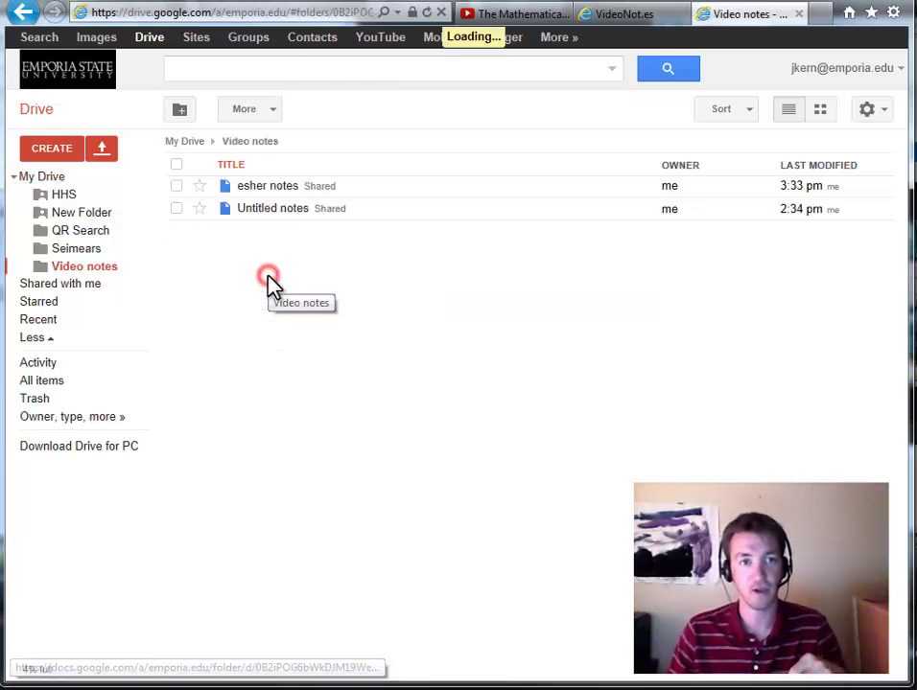
click(257, 198)
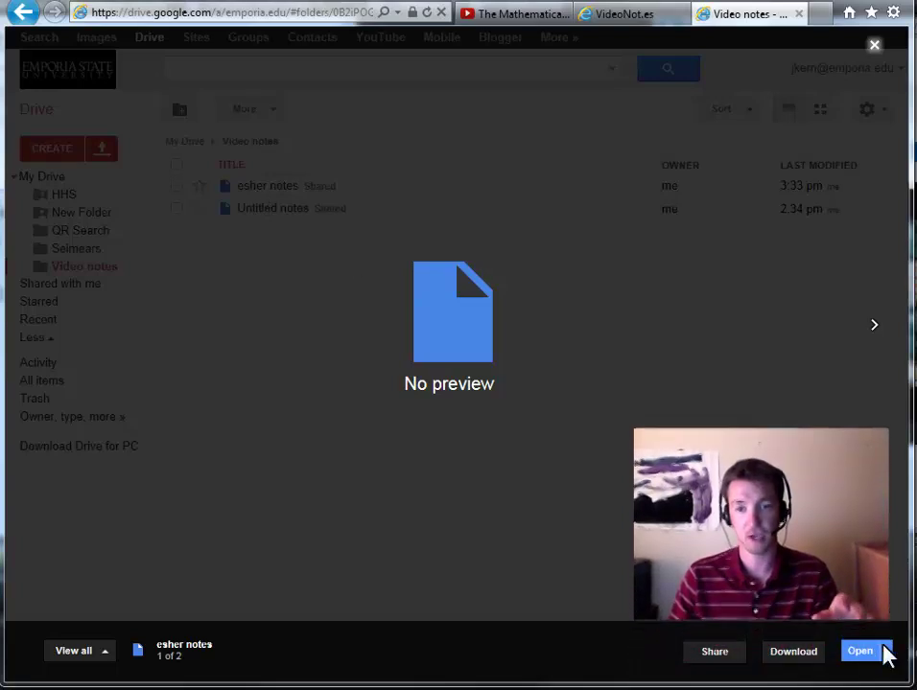
- Open esher notes with VideoNot.es, then close the extra tab
click(875, 656)
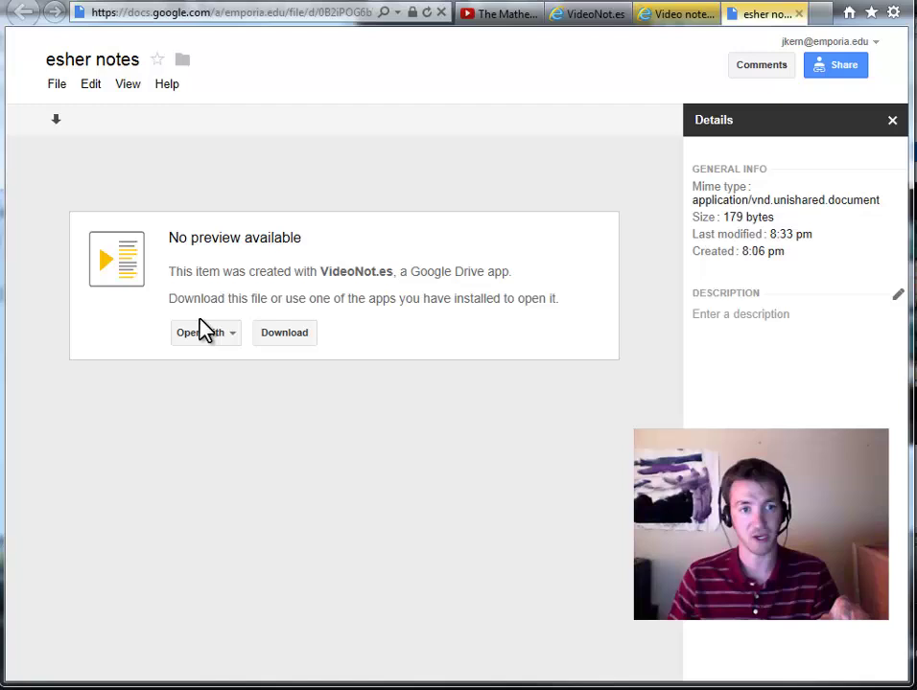
click(204, 333)
click(217, 368)
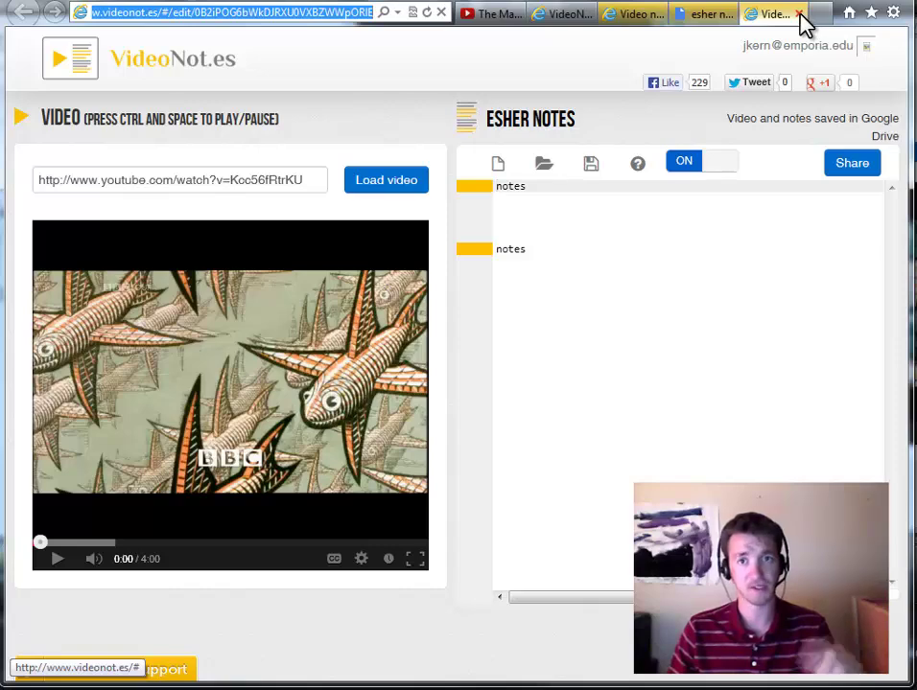
click(798, 13)
- Close the esher notes Drive tab and dismiss the VideoNot.es file picker
click(795, 14)
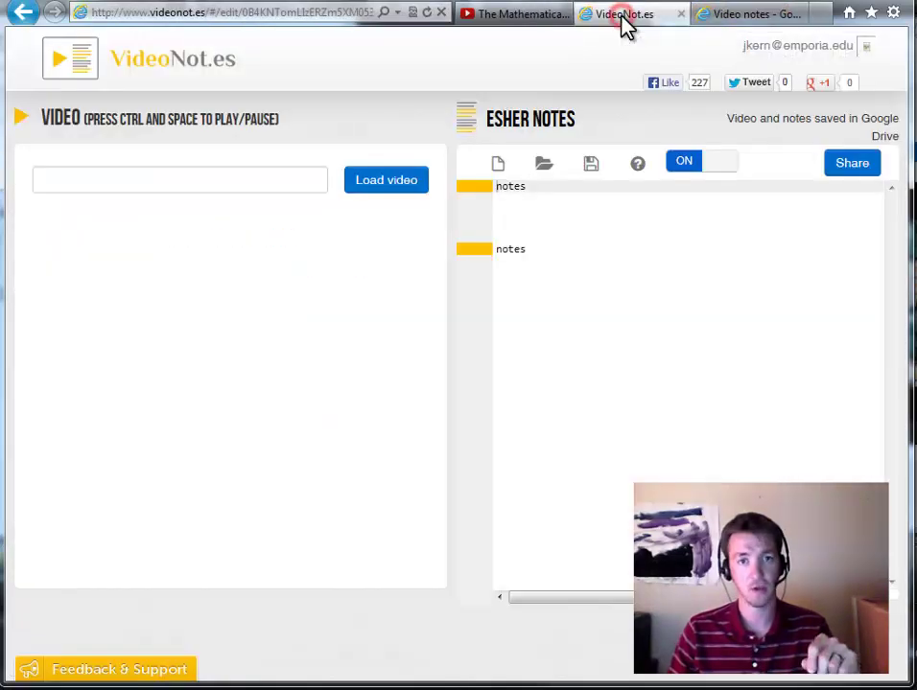
click(545, 167)
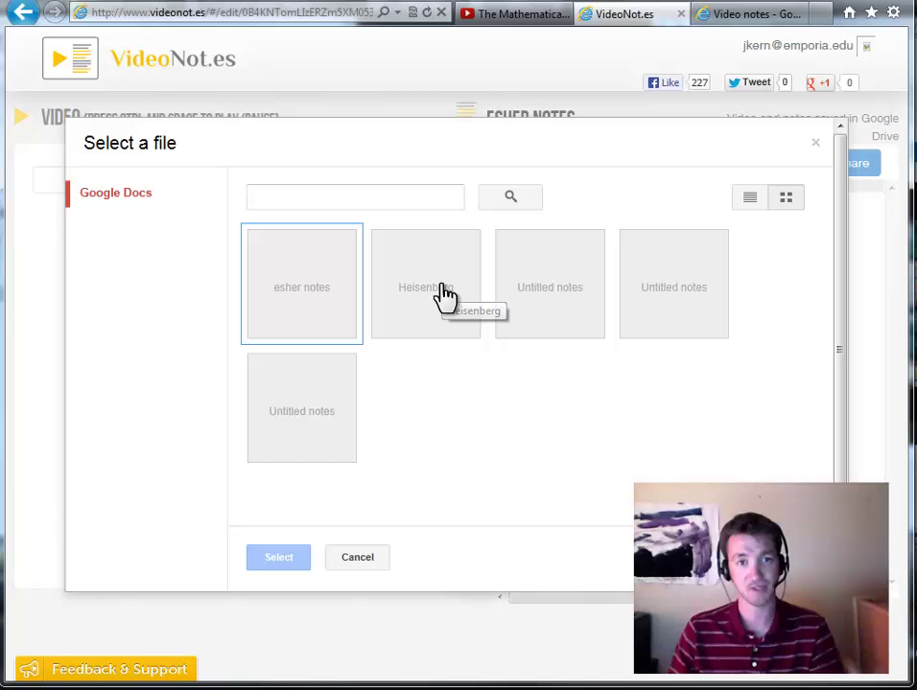
click(814, 143)
- In Drive's Shared with me, open the Heisenberg file and list its Open with apps
click(742, 15)
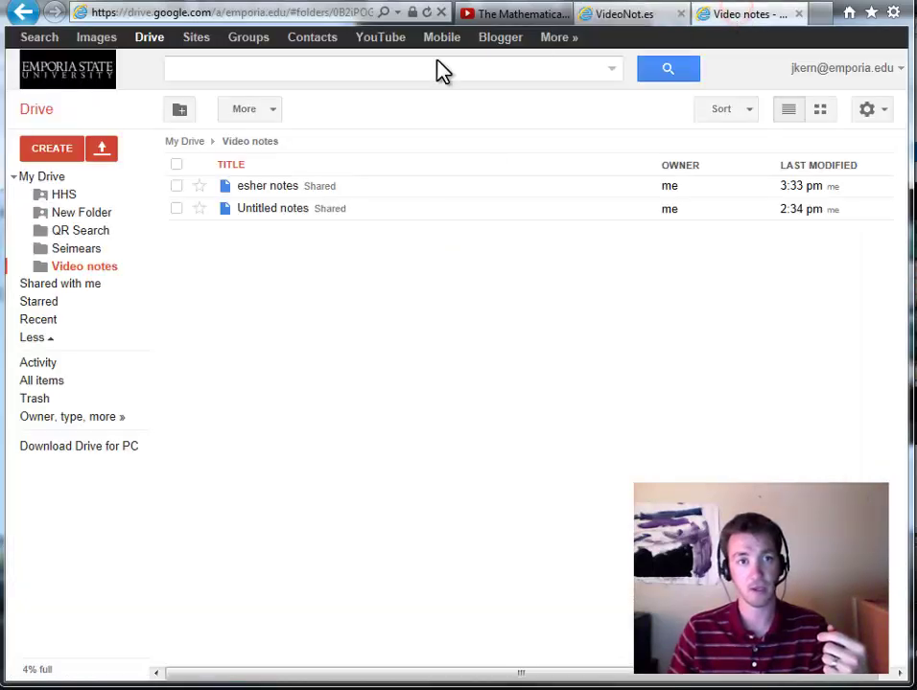
click(55, 288)
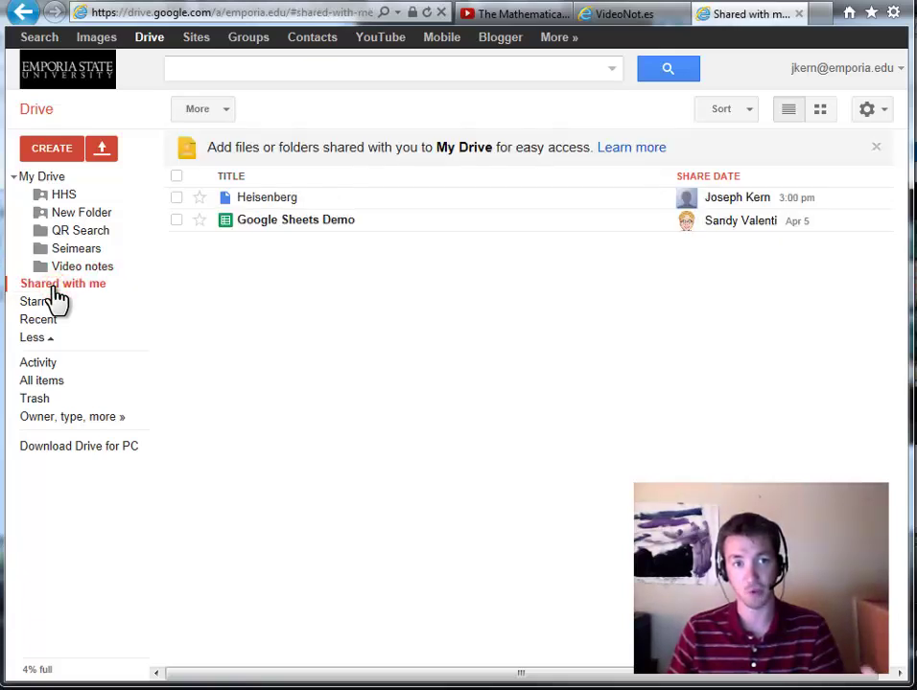
click(263, 198)
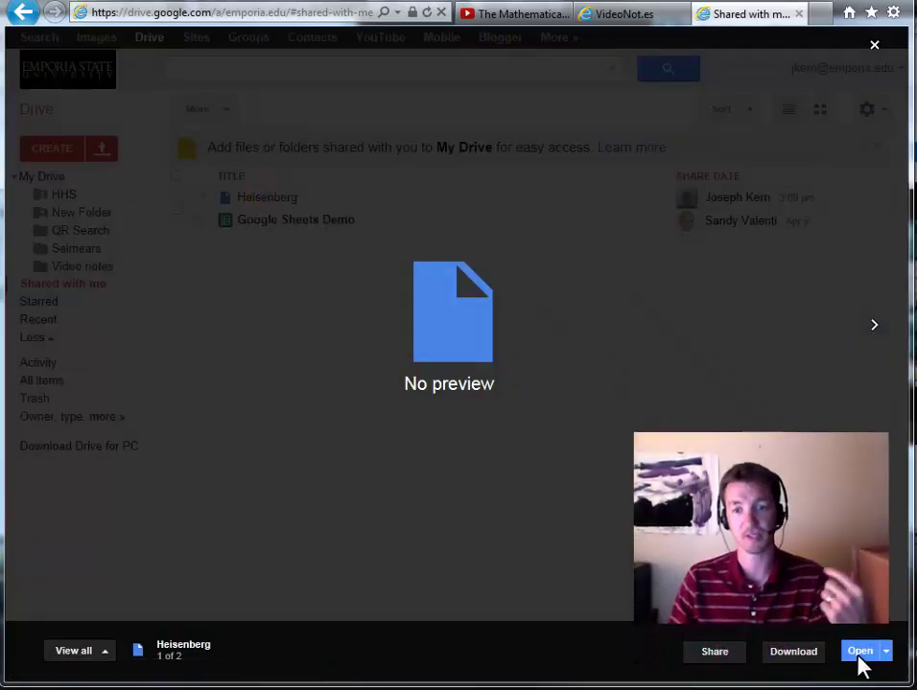
click(861, 656)
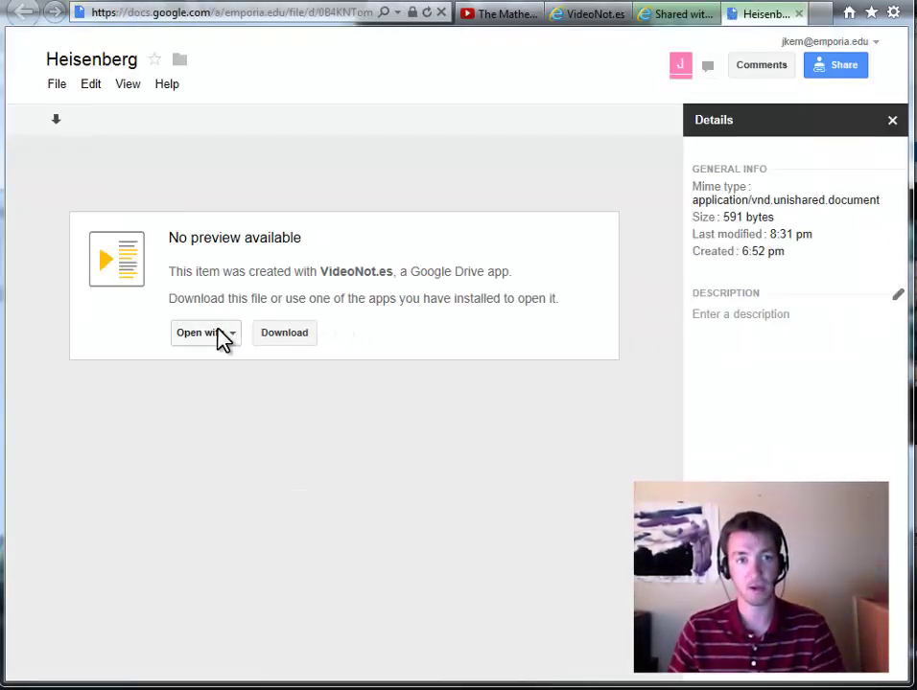
click(217, 330)
- Choose VideoNot.es to open the shared Heisenberg notes in the editor
click(216, 364)
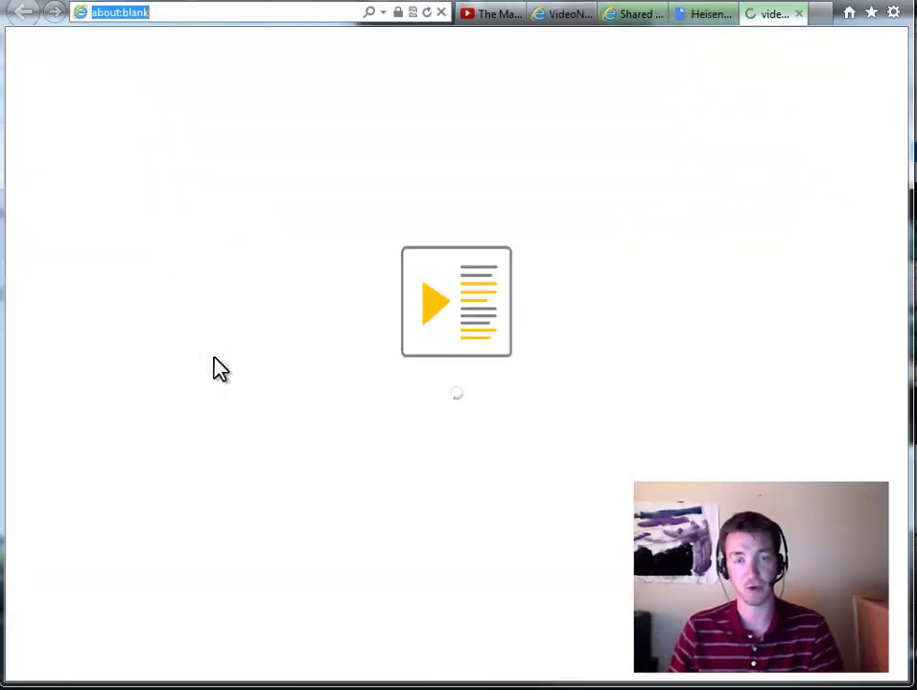